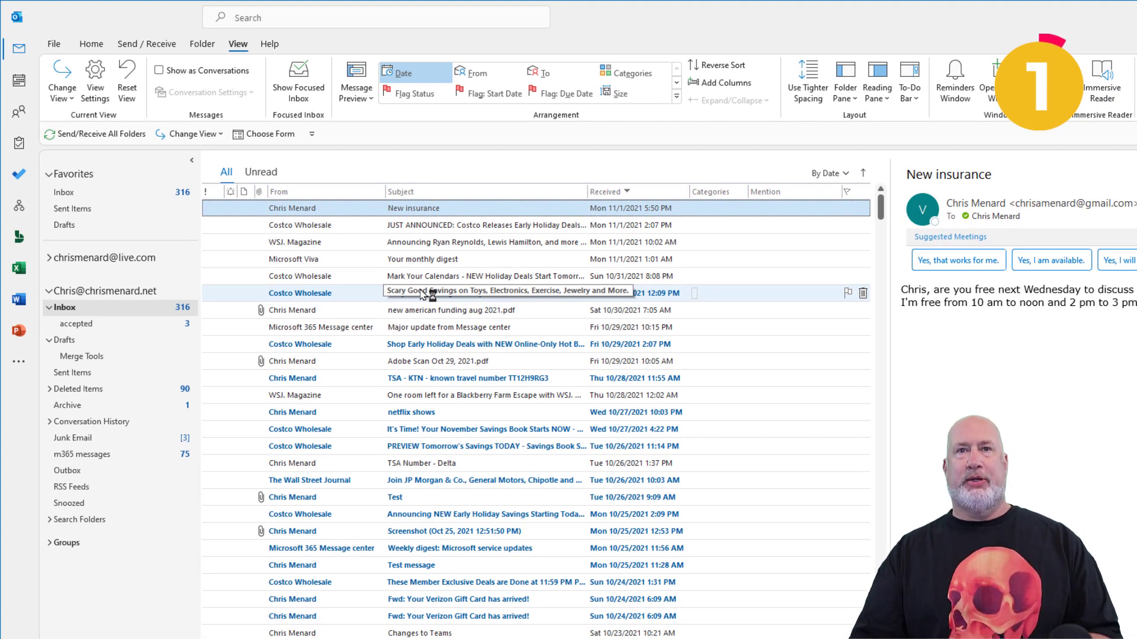
Step: Filter to Unread and back to All, enable Focused Inbox, and view the Other tab
click(252, 175)
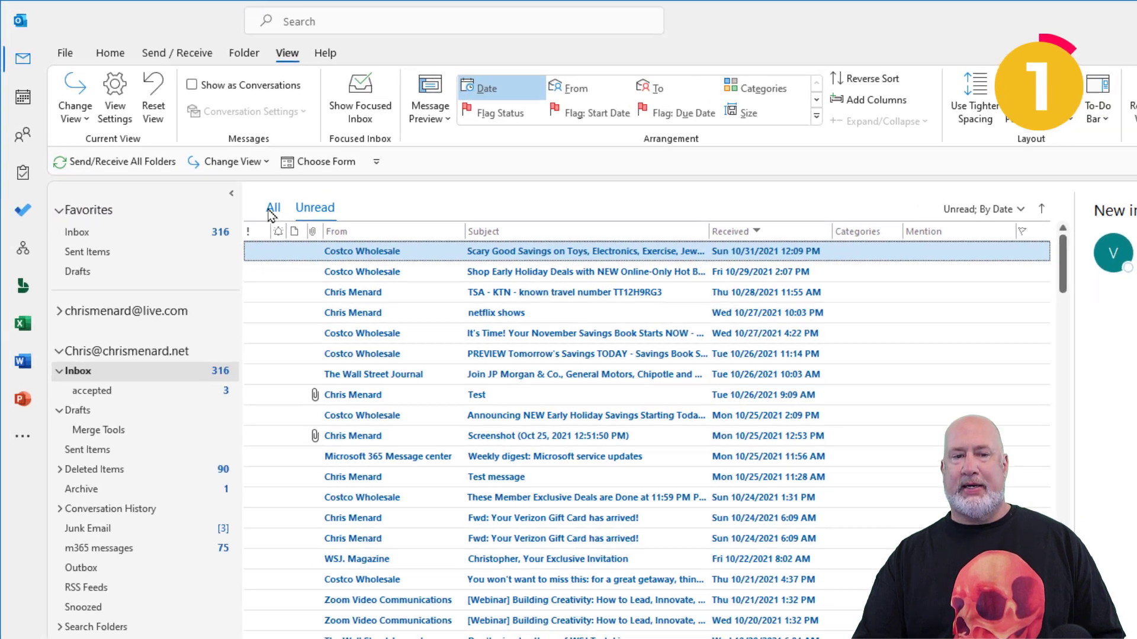
click(271, 211)
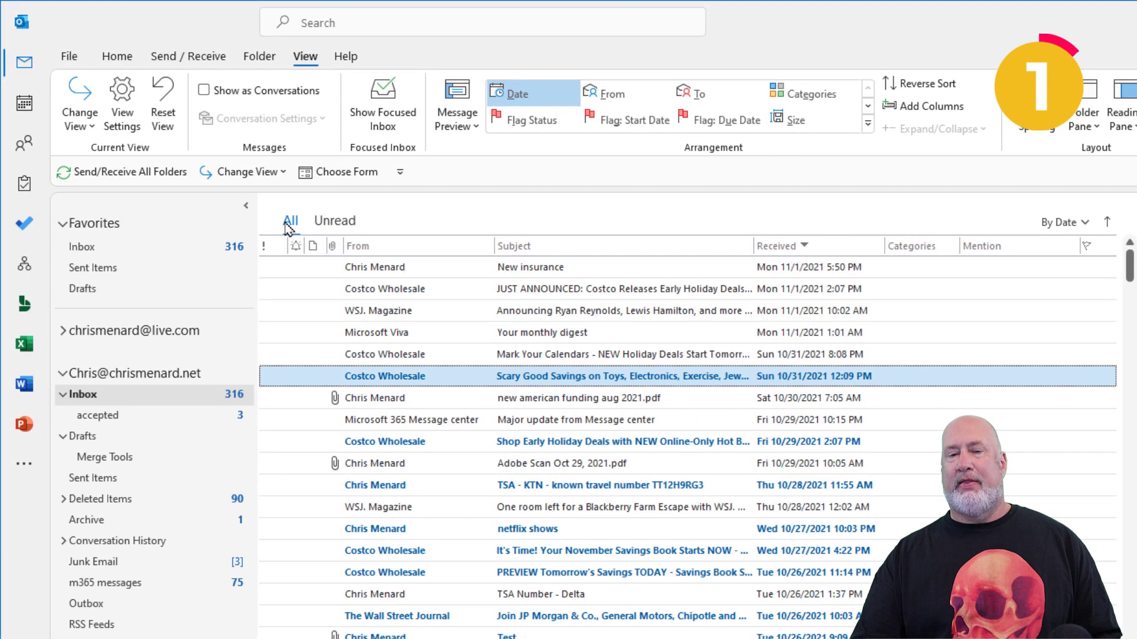
click(408, 127)
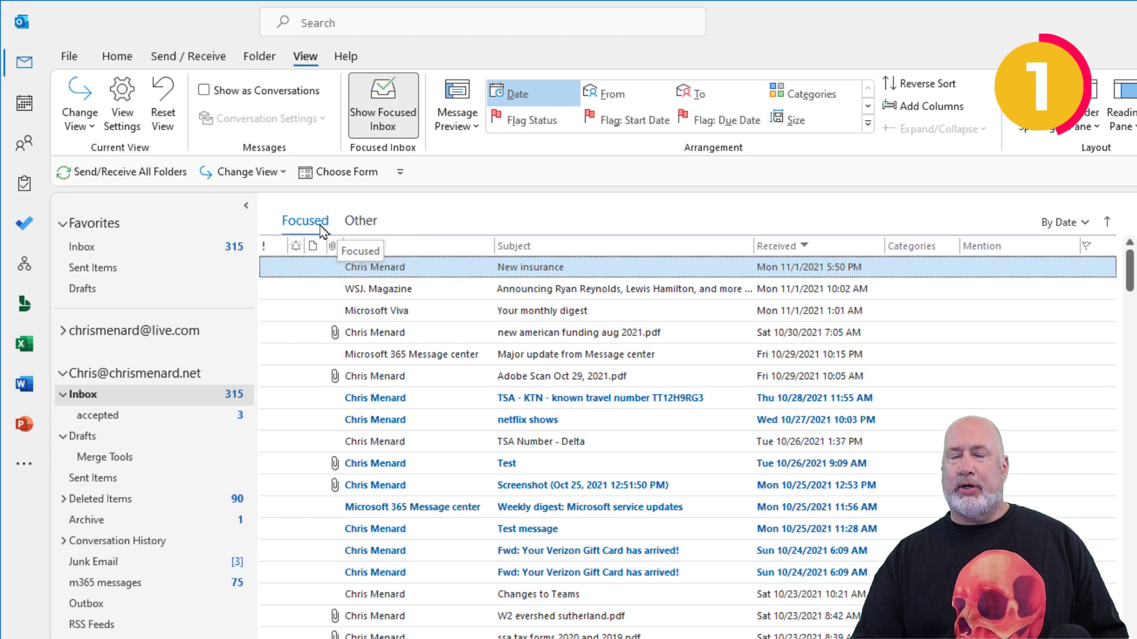
click(360, 222)
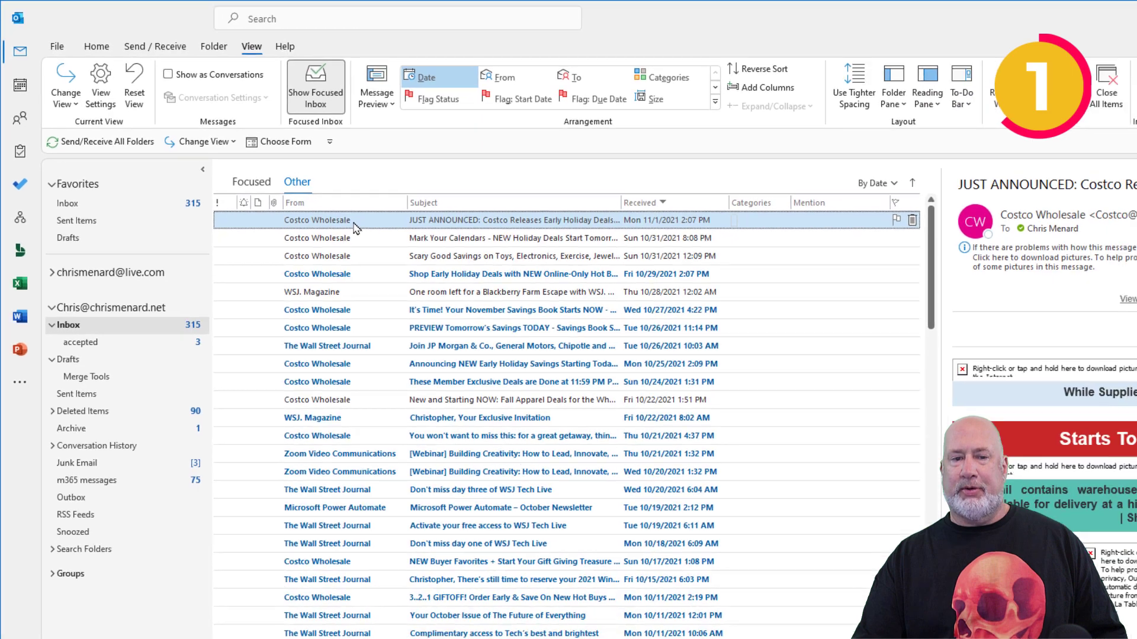
Step: Use Move to Focused on the Costco holiday-deals email in the Other tab
right_click(429, 274)
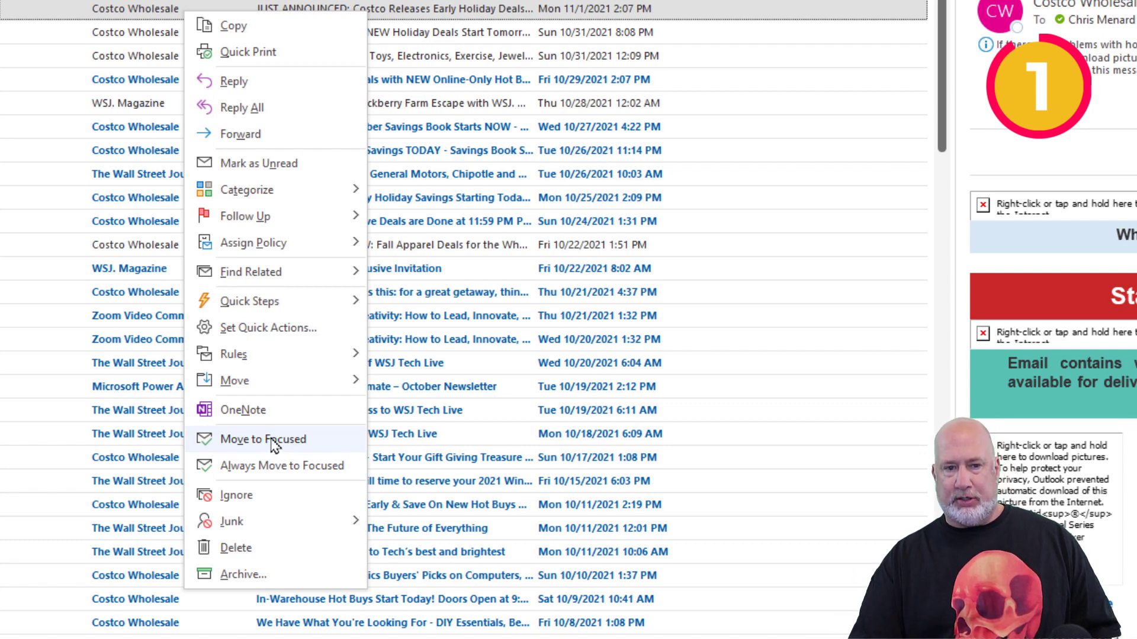
click(272, 441)
click(329, 242)
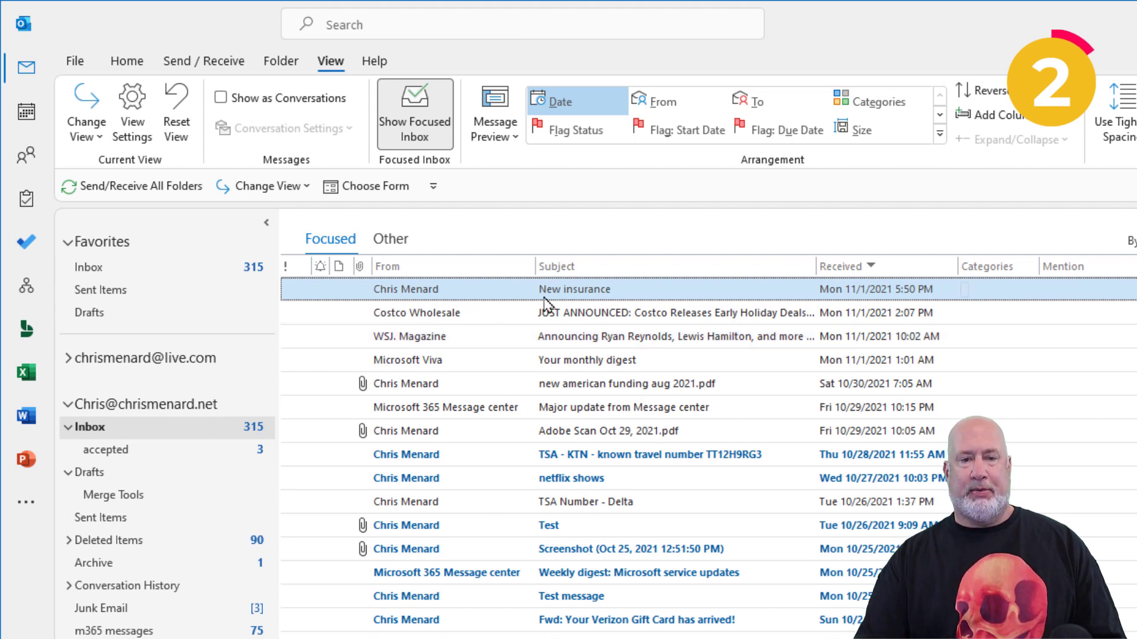
Step: Create a meeting from the New insurance email, starting Wednesday 11/3/2021
double_click(595, 294)
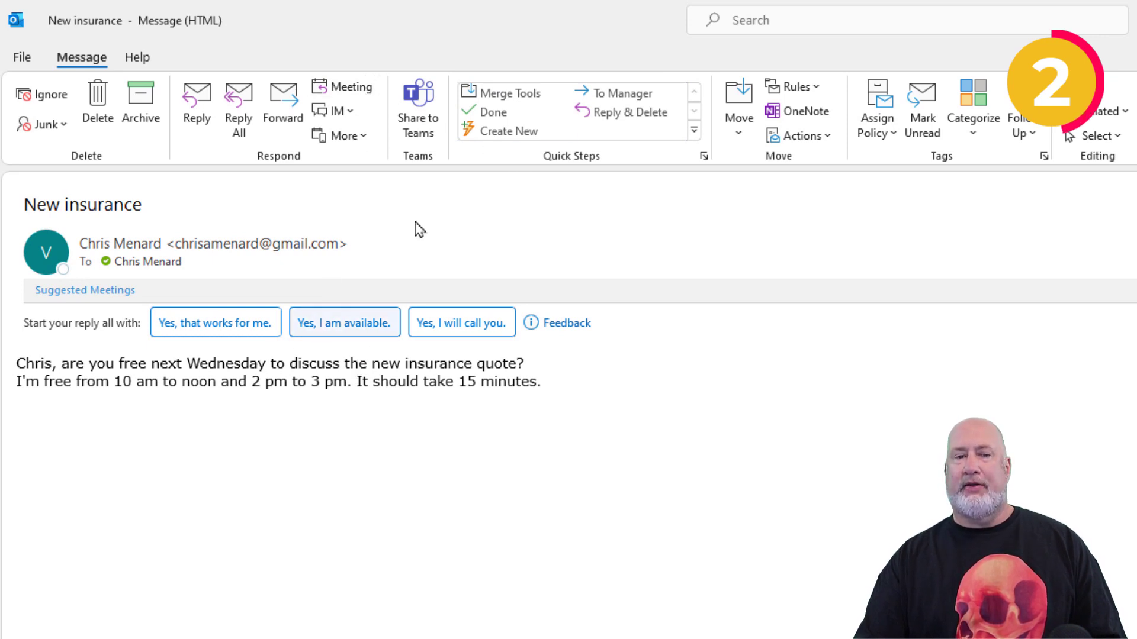
click(354, 94)
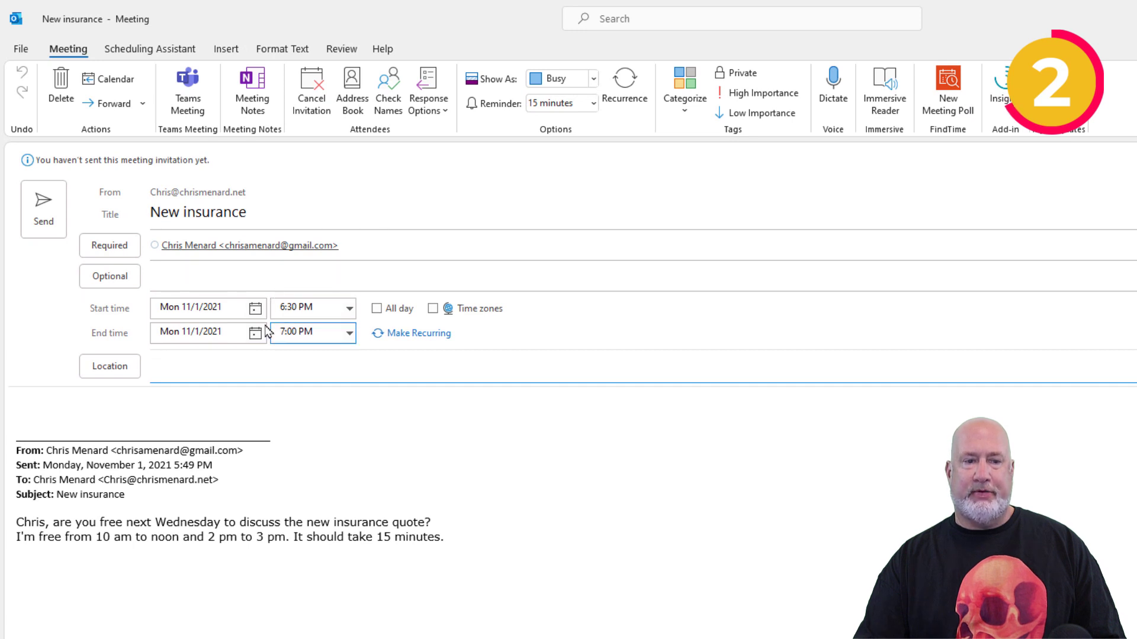
click(255, 308)
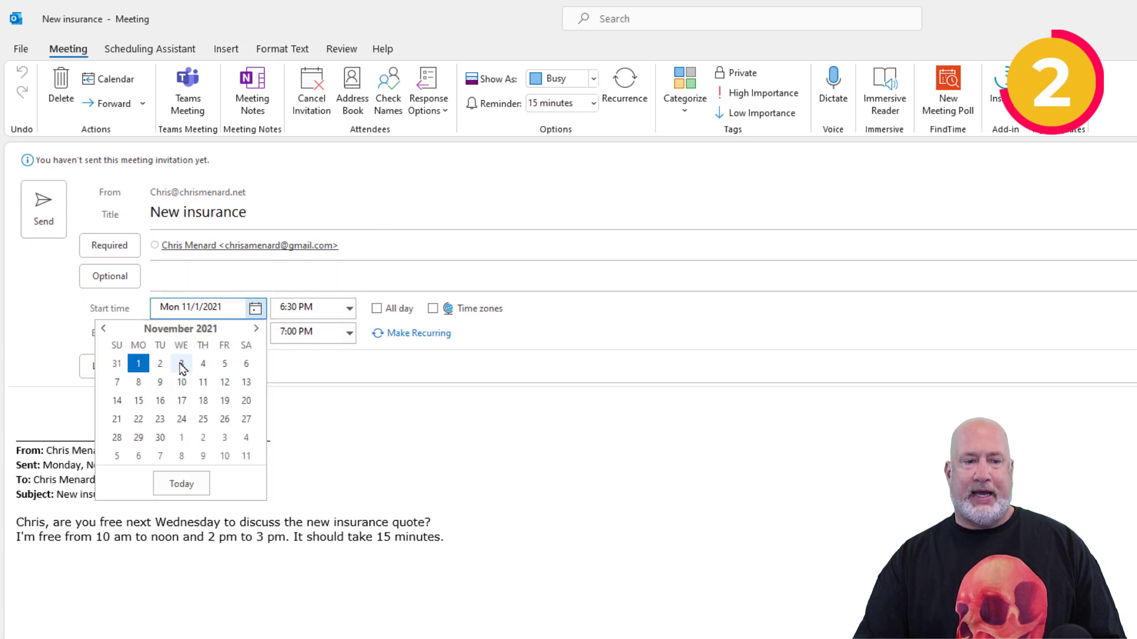
click(182, 363)
Step: Set the meeting start to 4:00 PM and send the invitation without a location
click(350, 308)
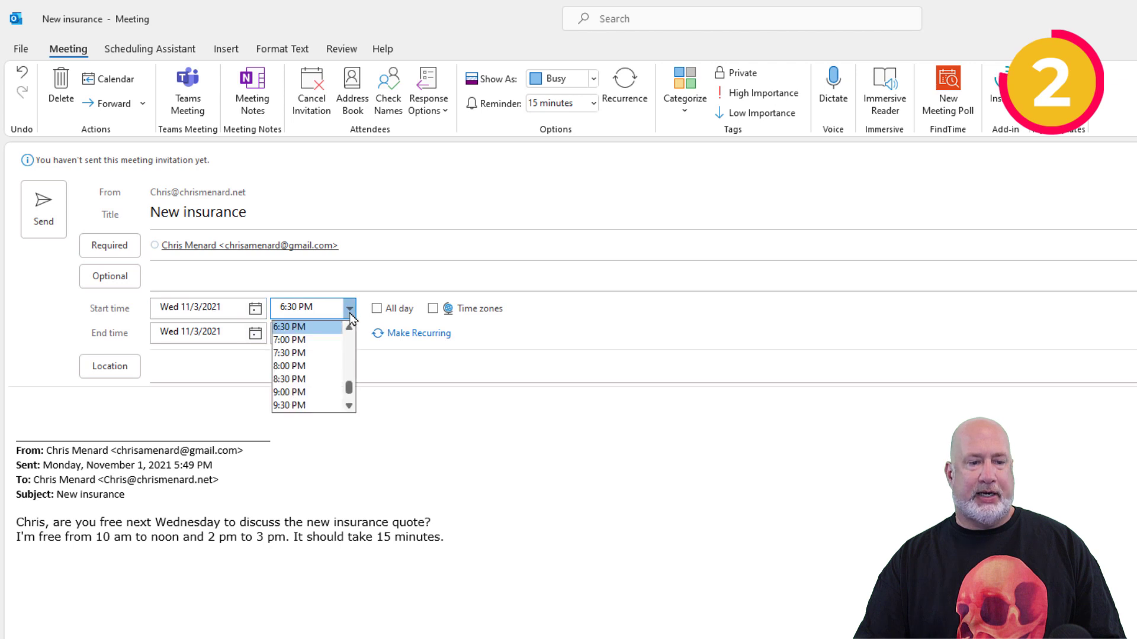
scroll(320, 385, up, 4)
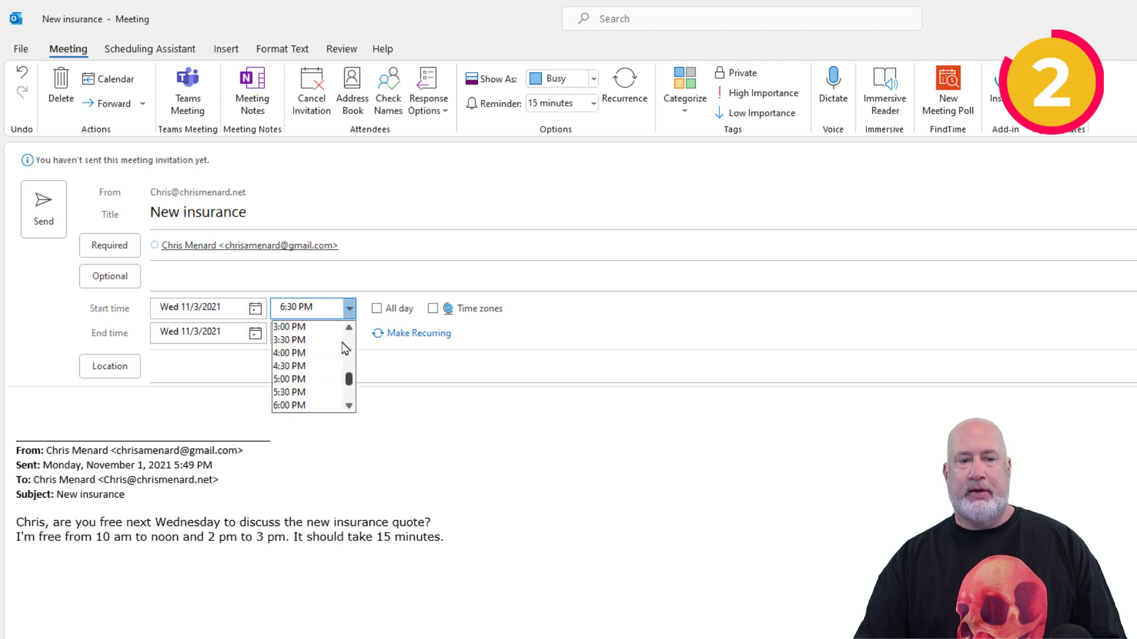
click(319, 353)
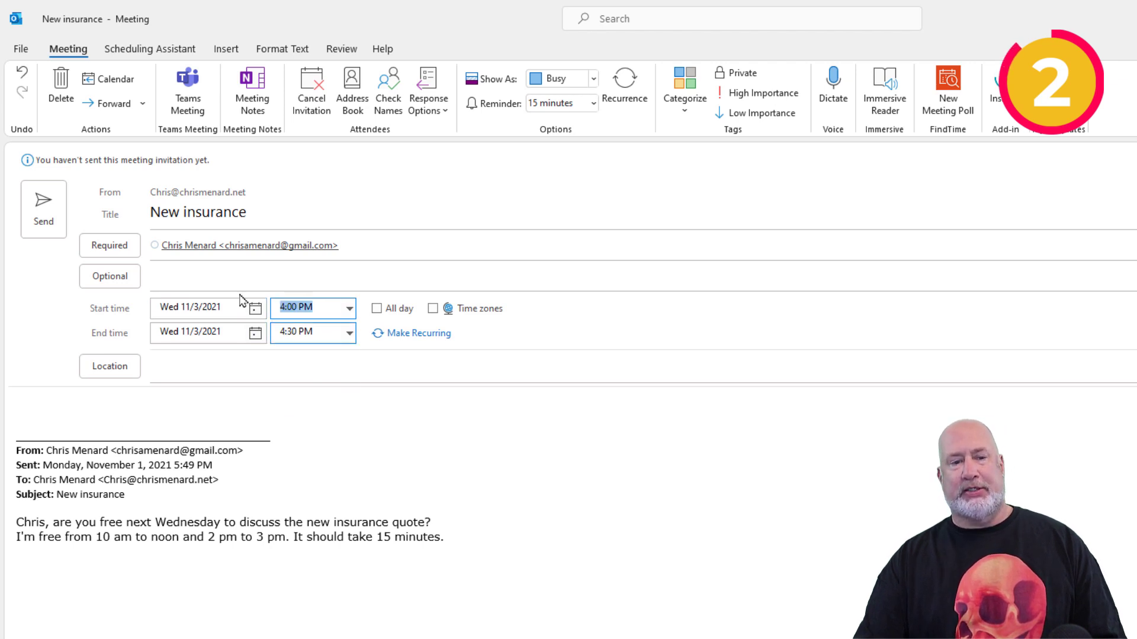
click(48, 233)
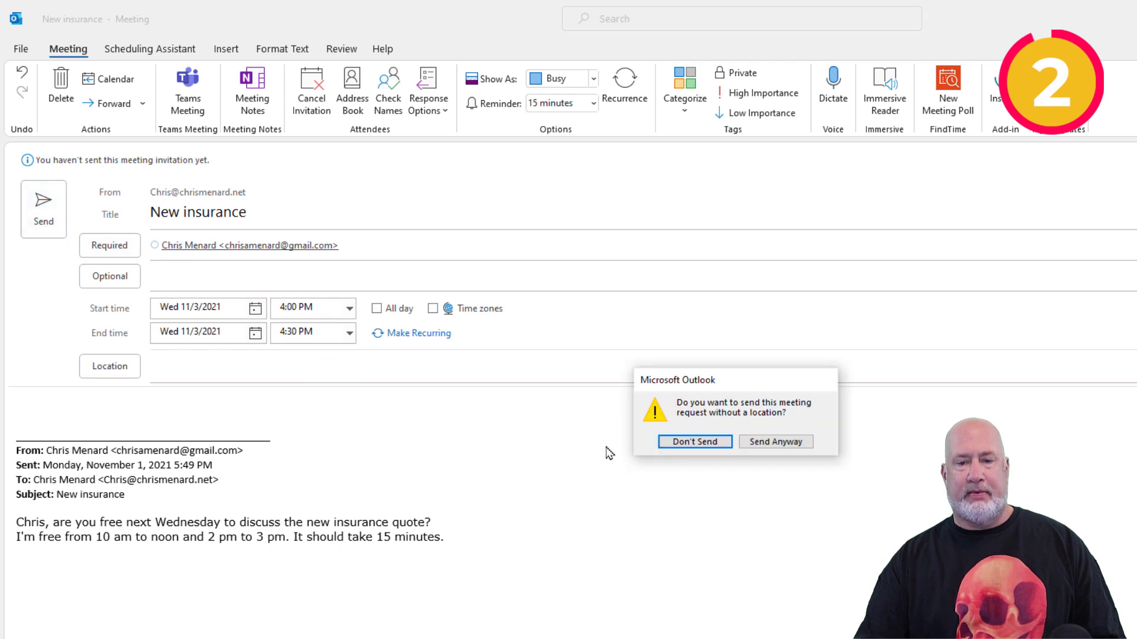
click(751, 441)
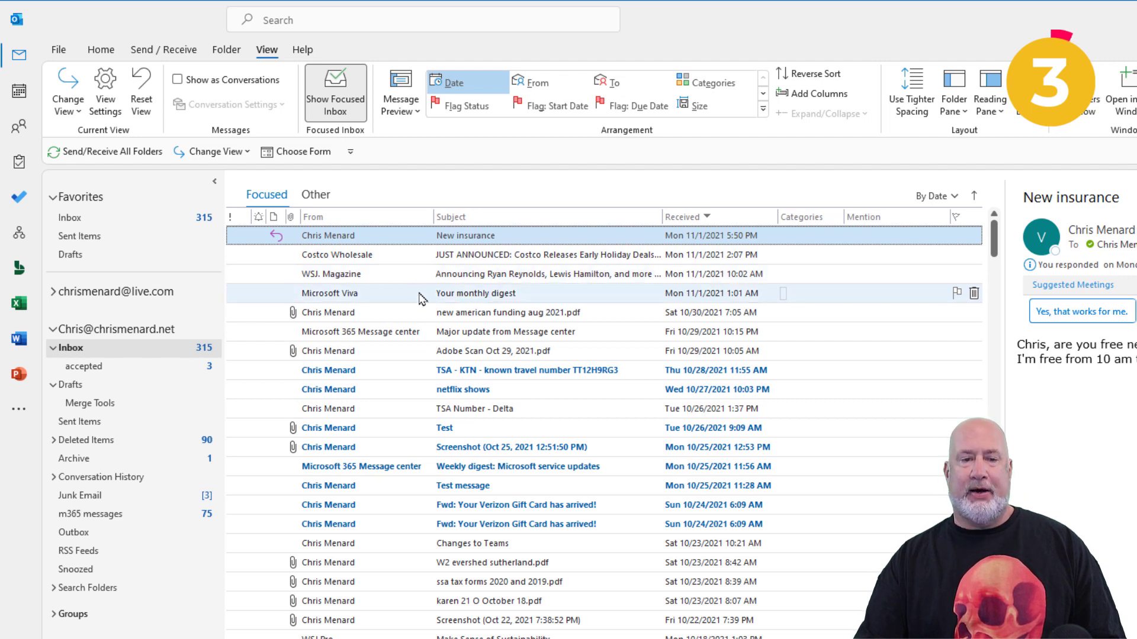
Step: Drag the Major update from Message center email onto the Tasks icon
click(415, 336)
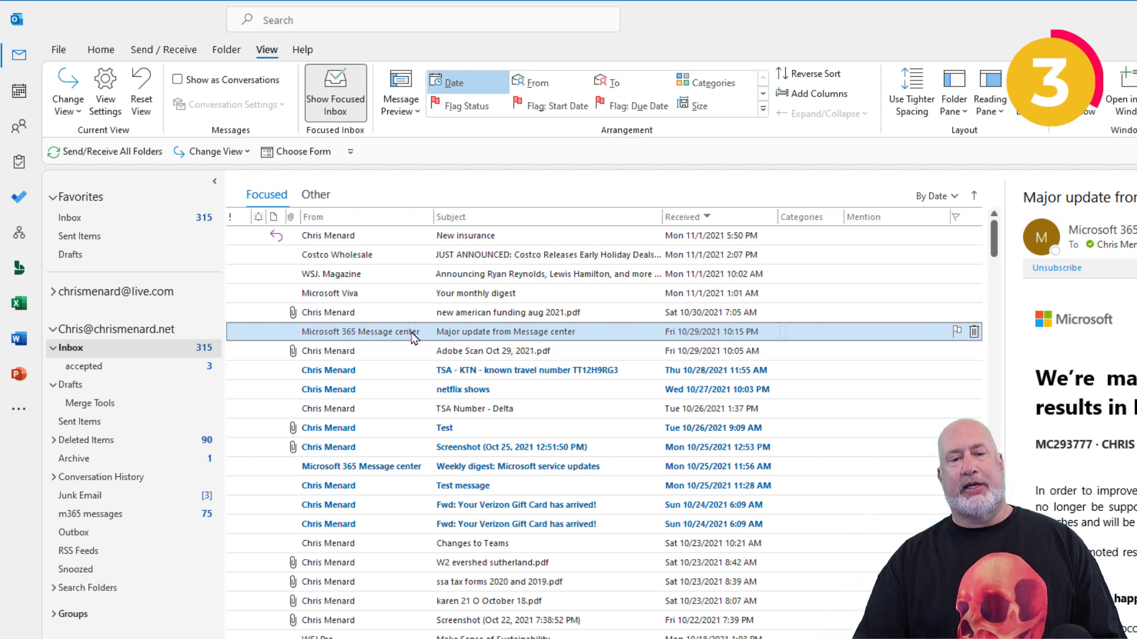
drag(413, 335, 17, 139)
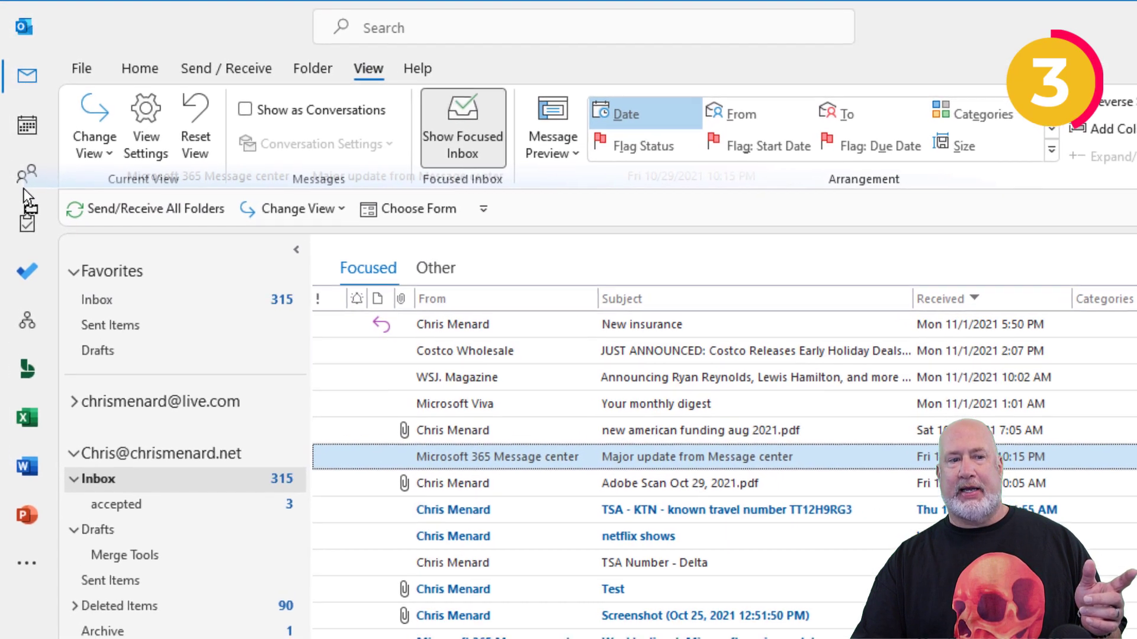
drag(24, 188, 23, 227)
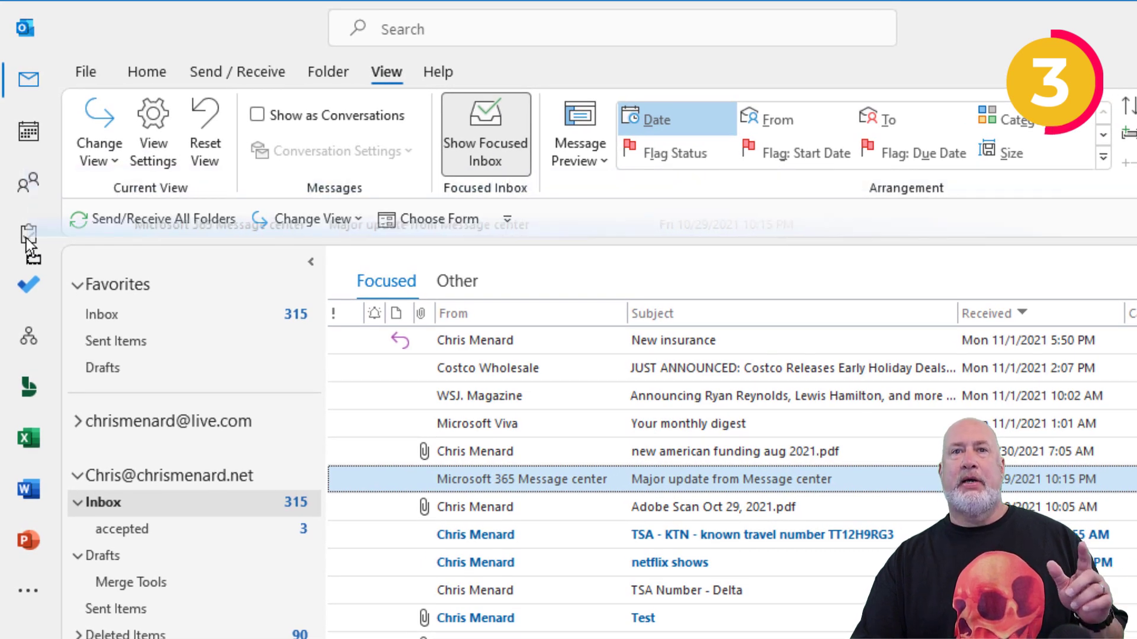
drag(26, 238, 27, 238)
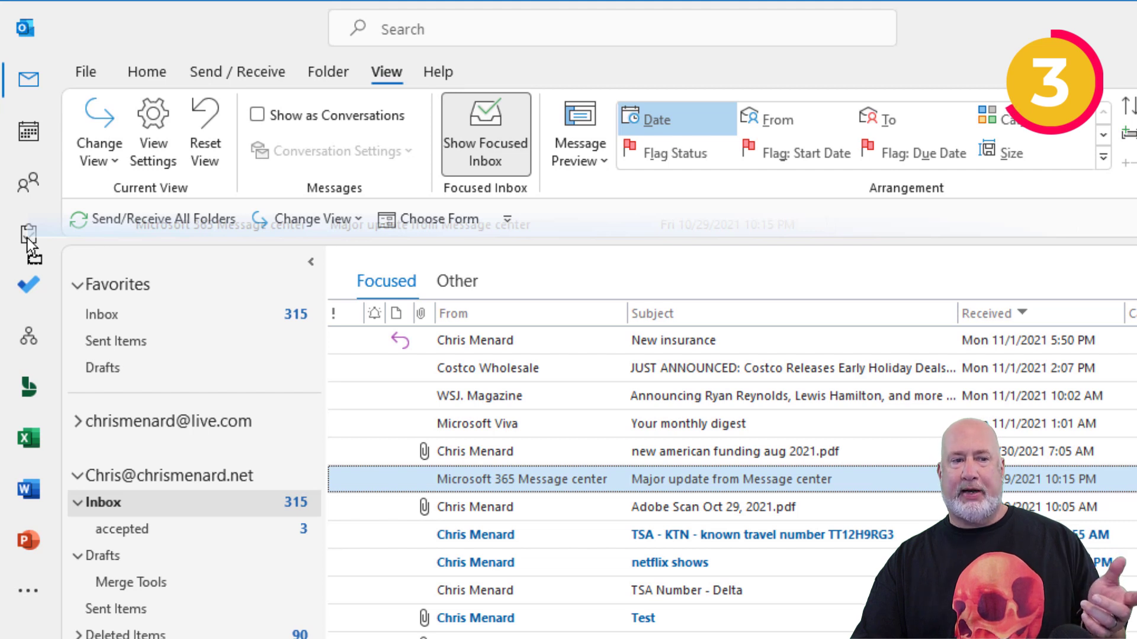
drag(27, 238, 33, 236)
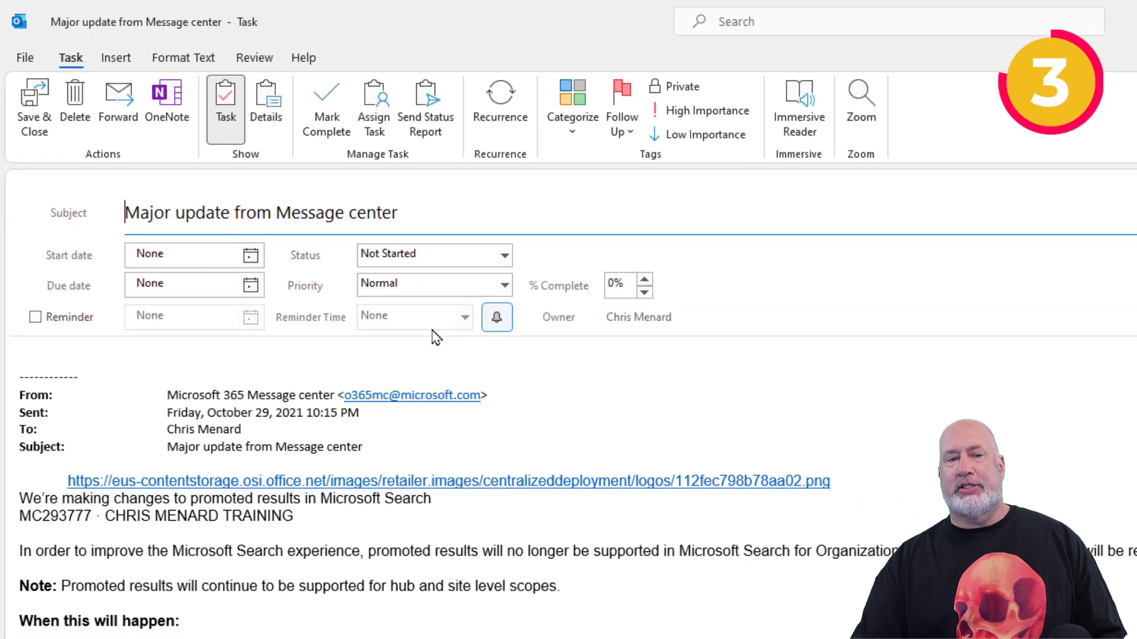
Step: Set the task due date to Fri 11/5/2021 and save and close the task
click(214, 244)
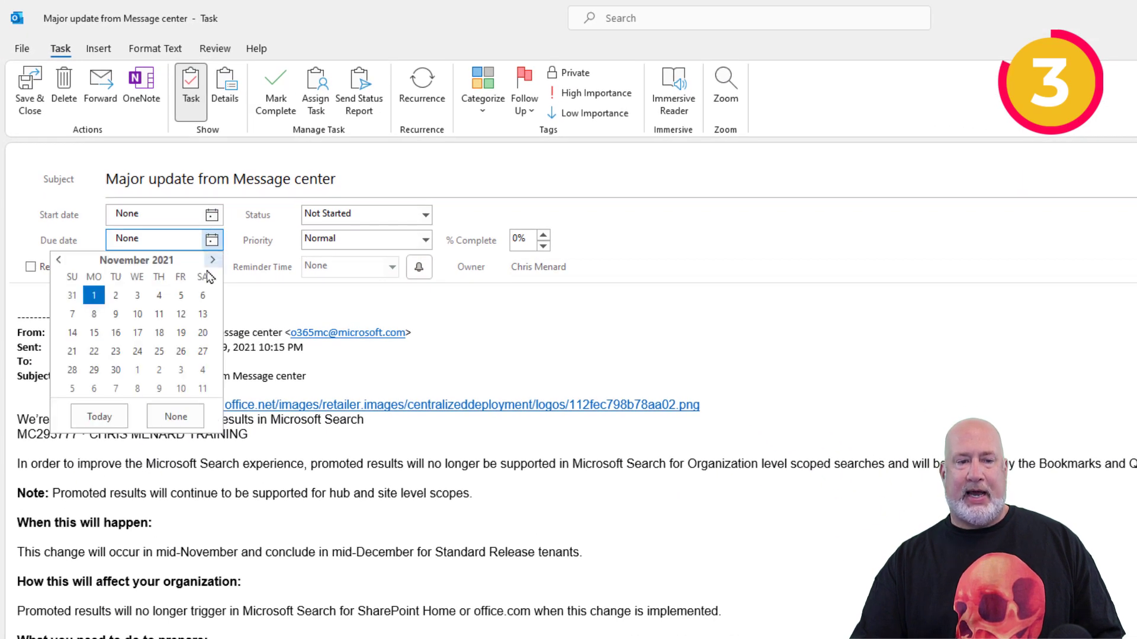
click(180, 299)
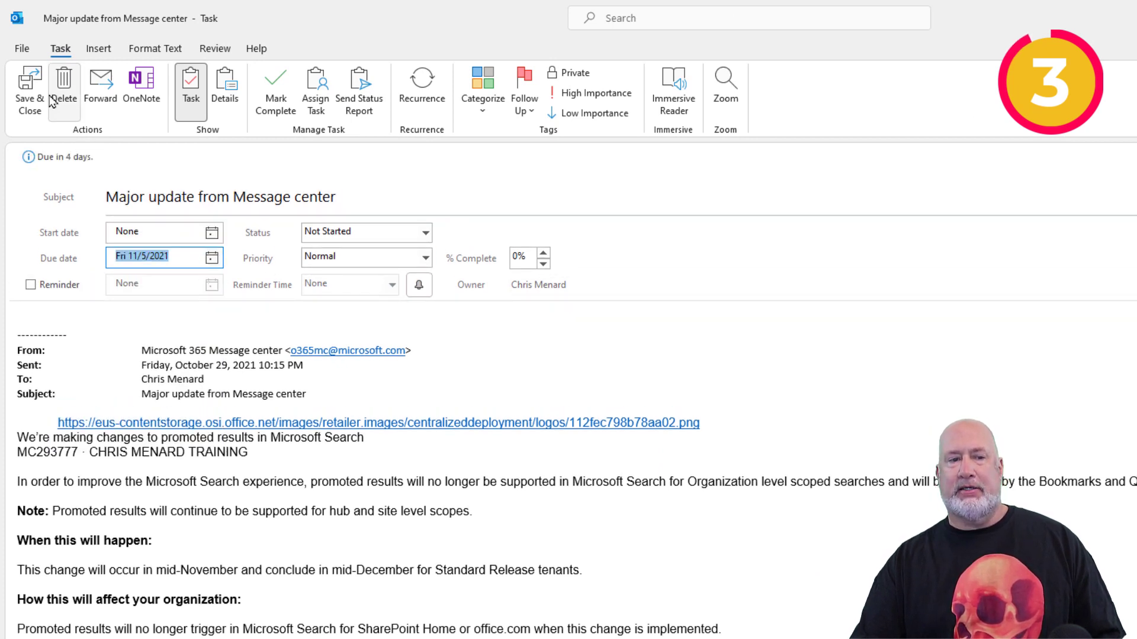
click(31, 101)
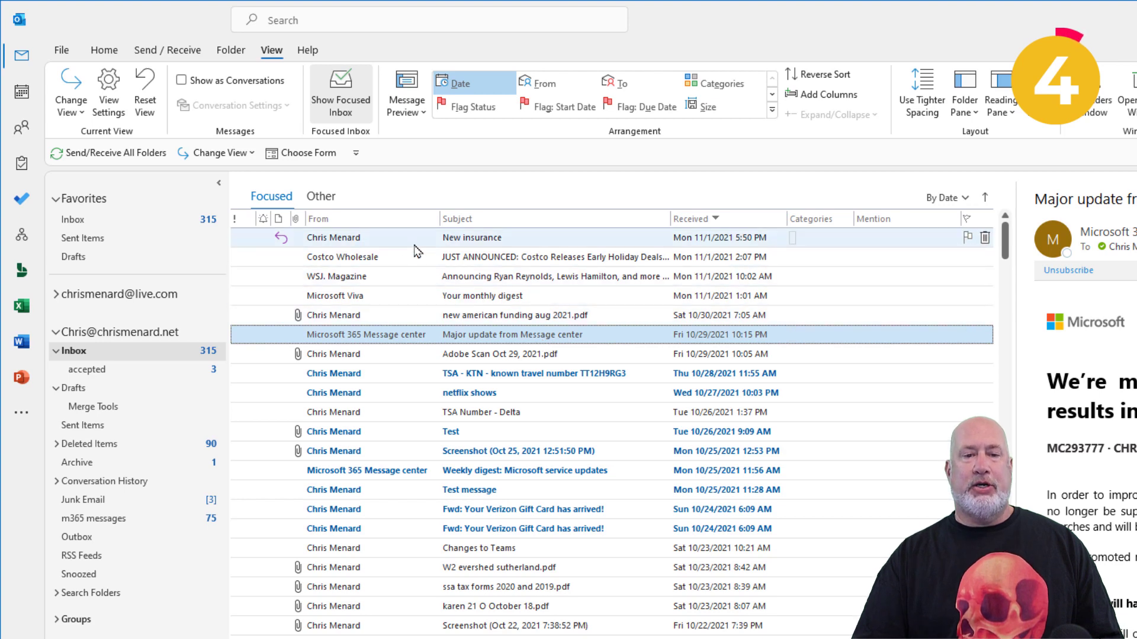
Step: Open Share to Teams for the New insurance email, then close it without sharing
click(452, 238)
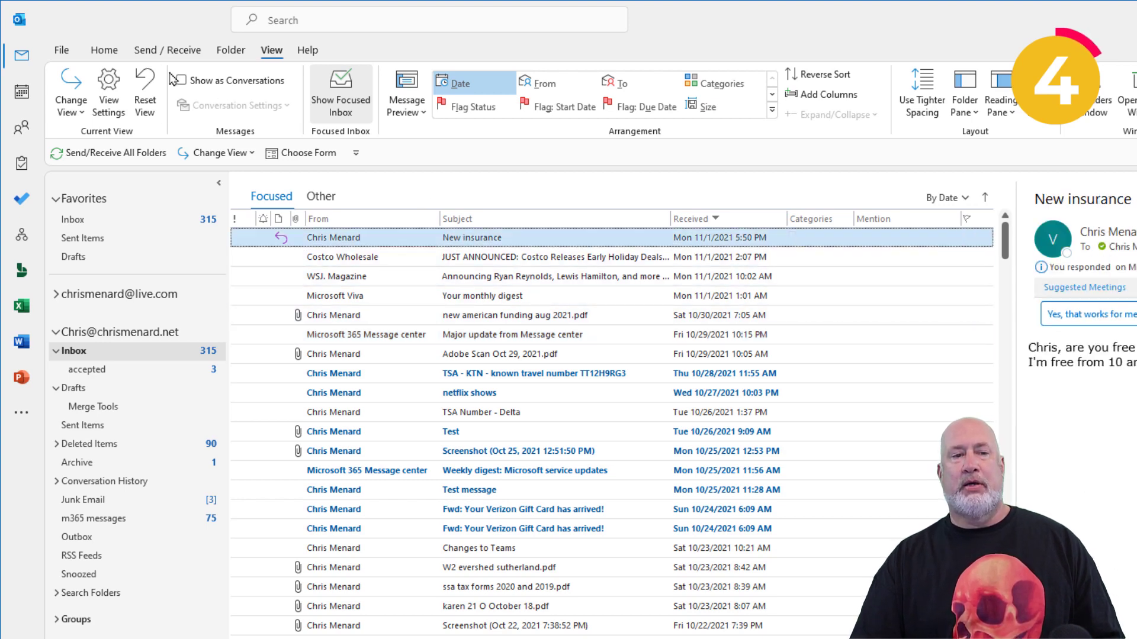
click(116, 52)
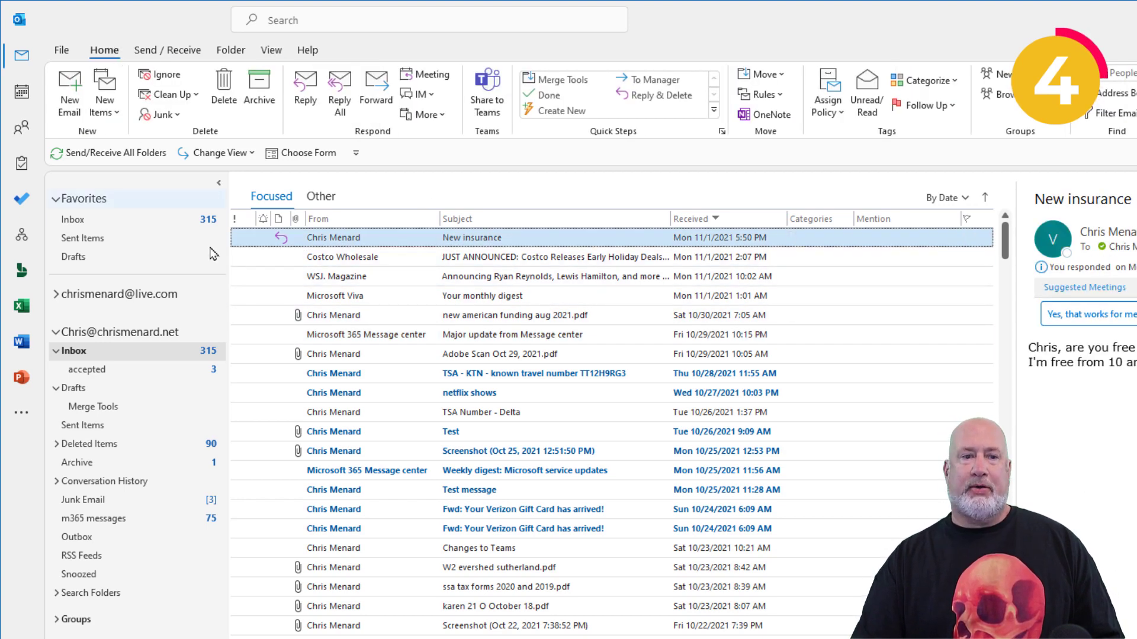
click(491, 102)
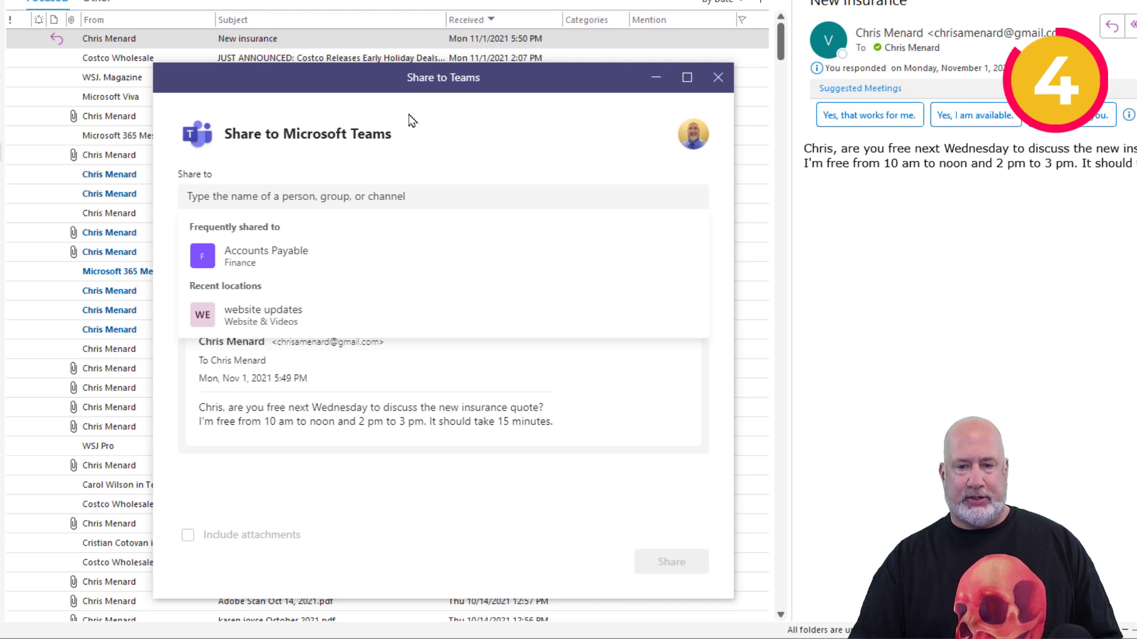
click(723, 87)
click(718, 78)
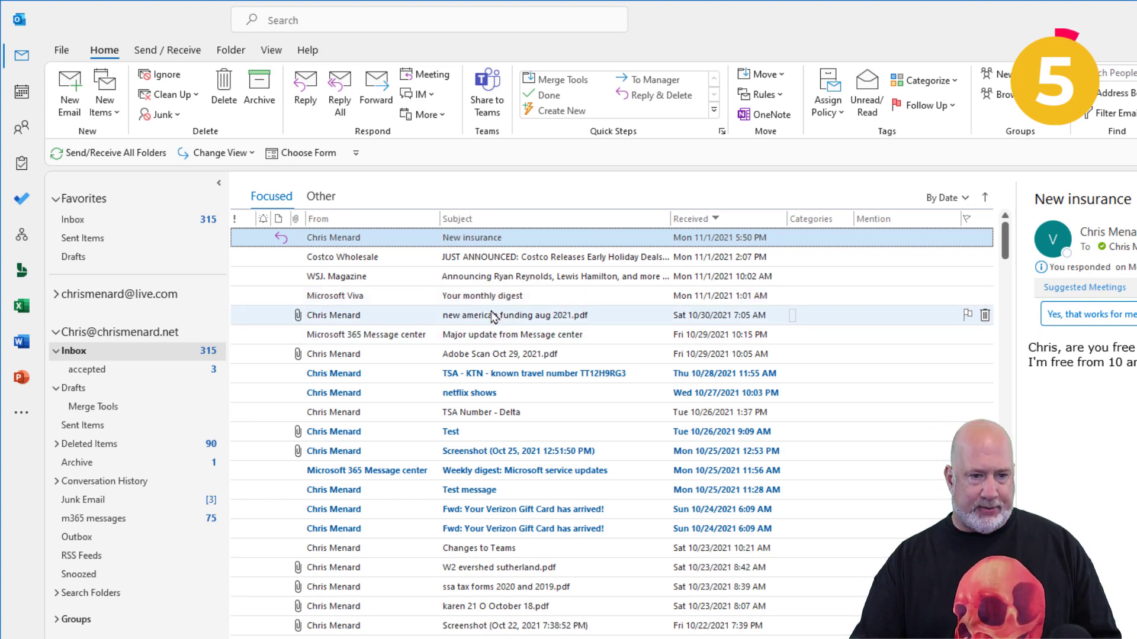
Step: Search for 'video provides' and open the Budget meeting for Project 1 result
click(454, 23)
text(video provides)
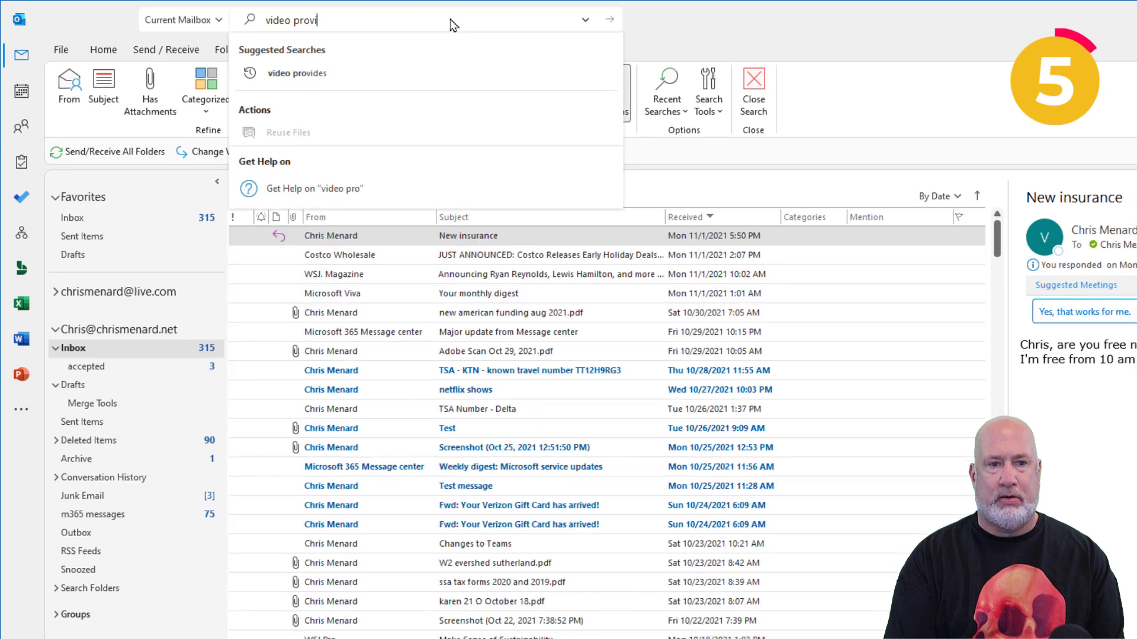
key(Return)
click(436, 252)
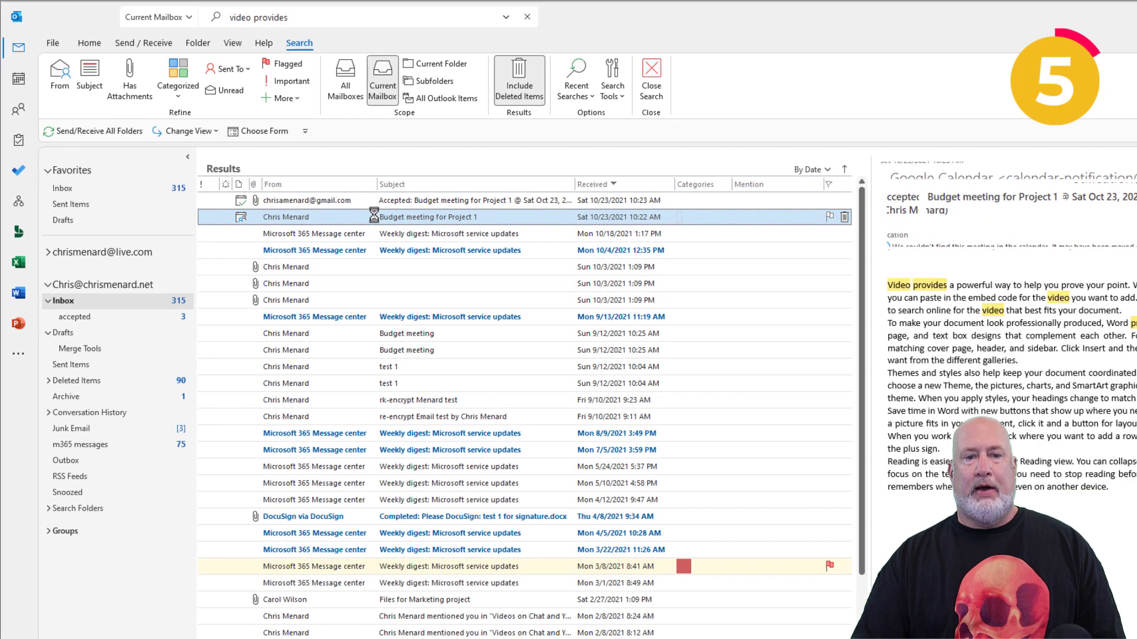
double_click(373, 217)
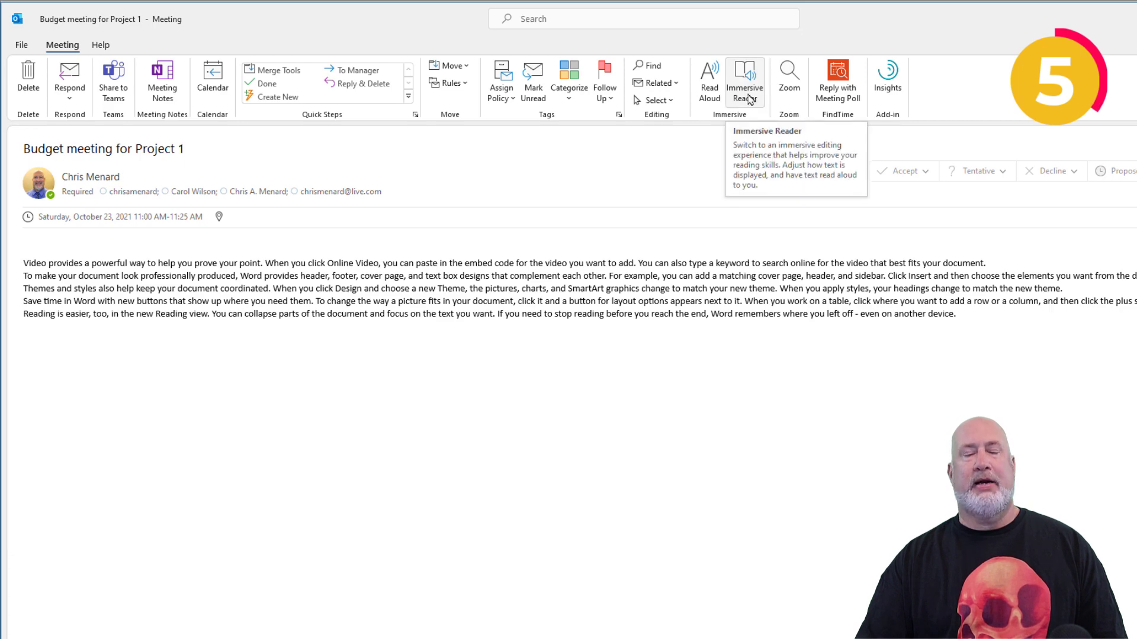
Step: Open the meeting in Immersive Reader, try Syllables, and keep Text Spacing on
click(746, 94)
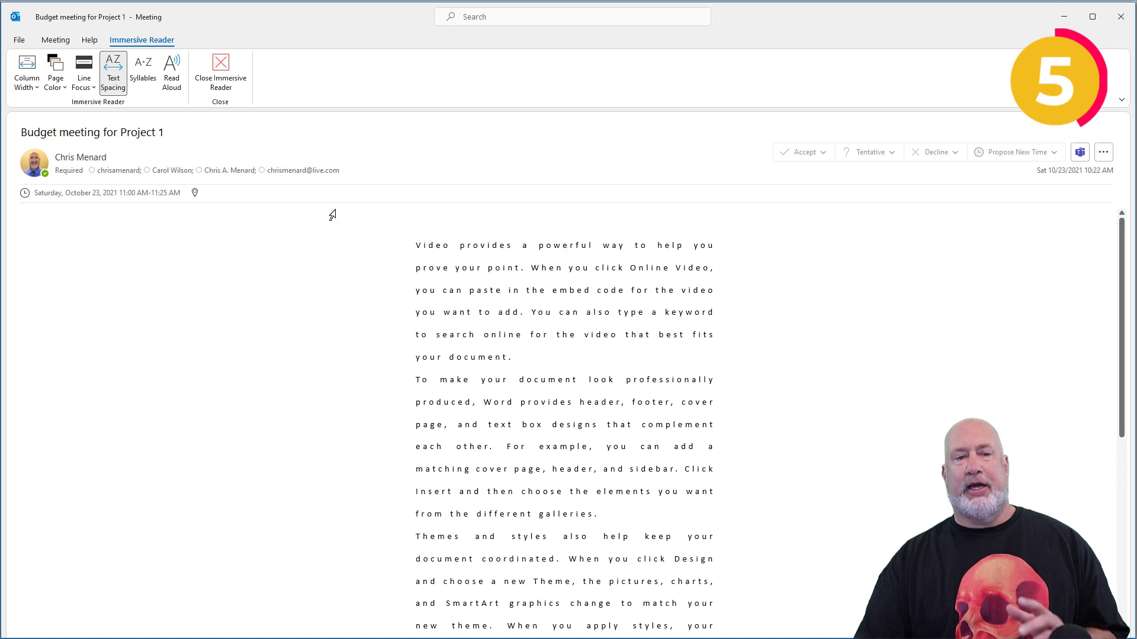
click(149, 82)
click(149, 82)
click(149, 81)
click(150, 81)
click(113, 74)
click(112, 74)
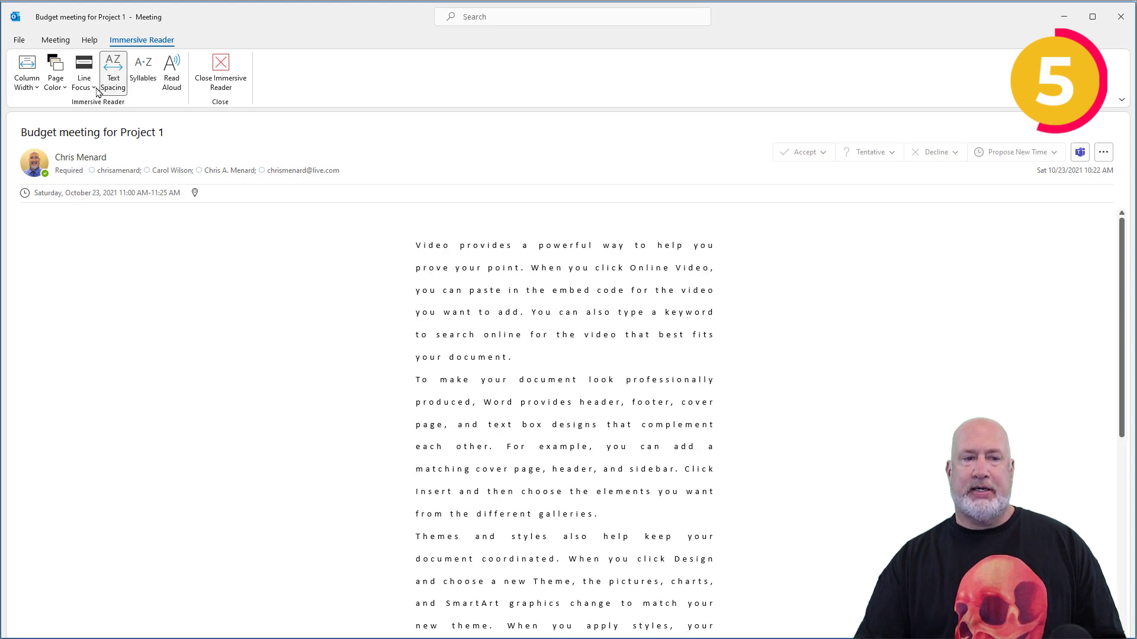
Step: Read with Line Focus set to Three Lines, then set Line Focus to None
click(94, 89)
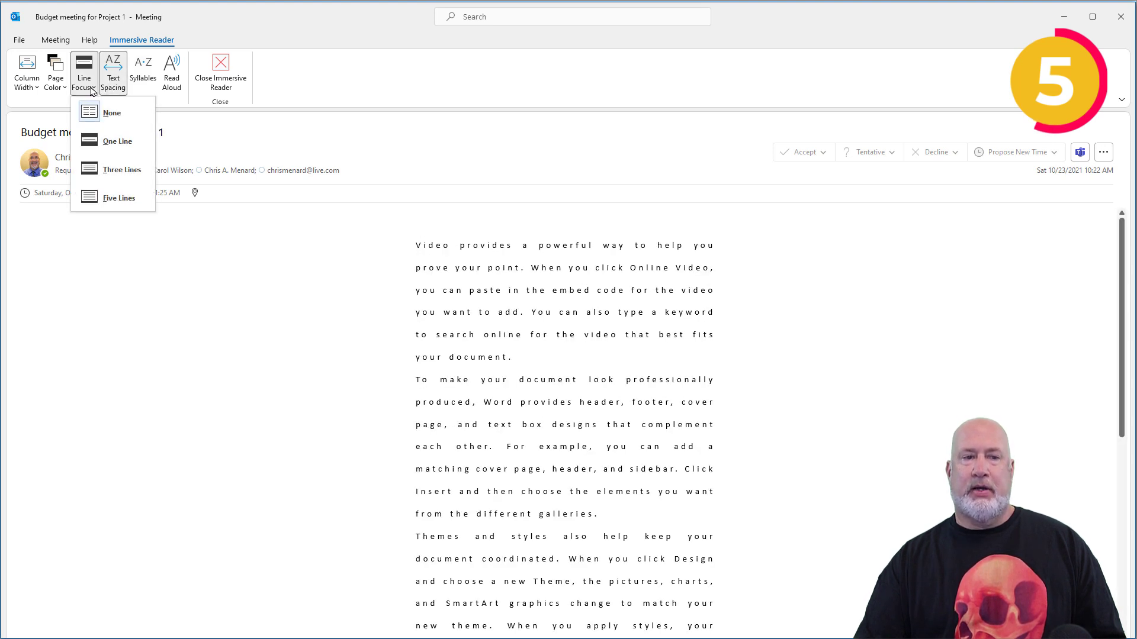
click(107, 175)
scroll(528, 297, down, 1)
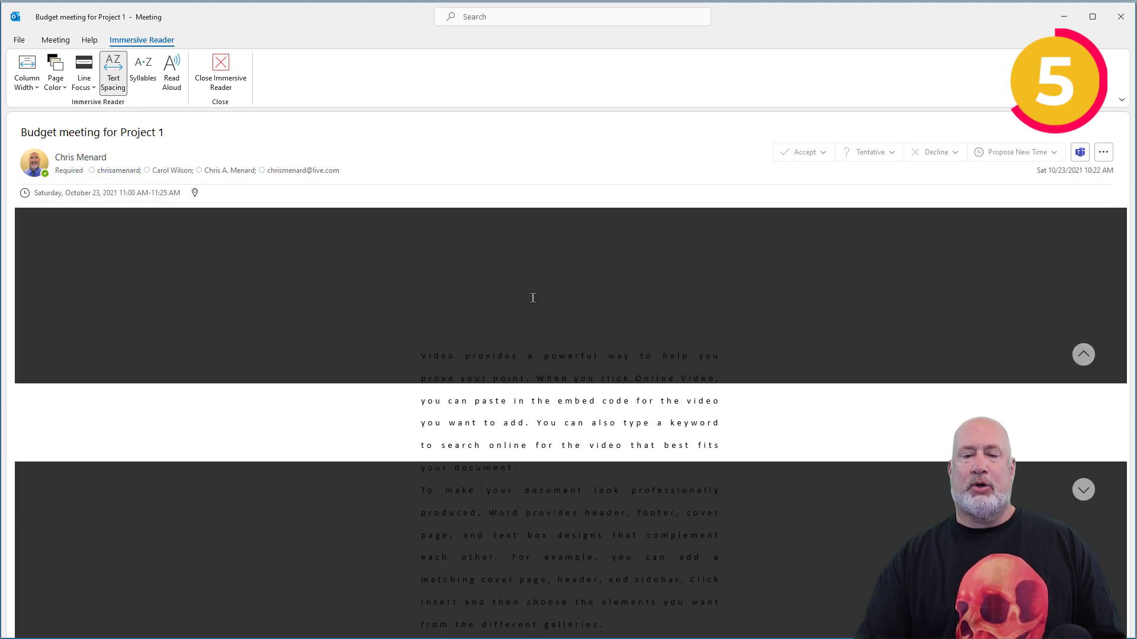
scroll(532, 297, down, 1)
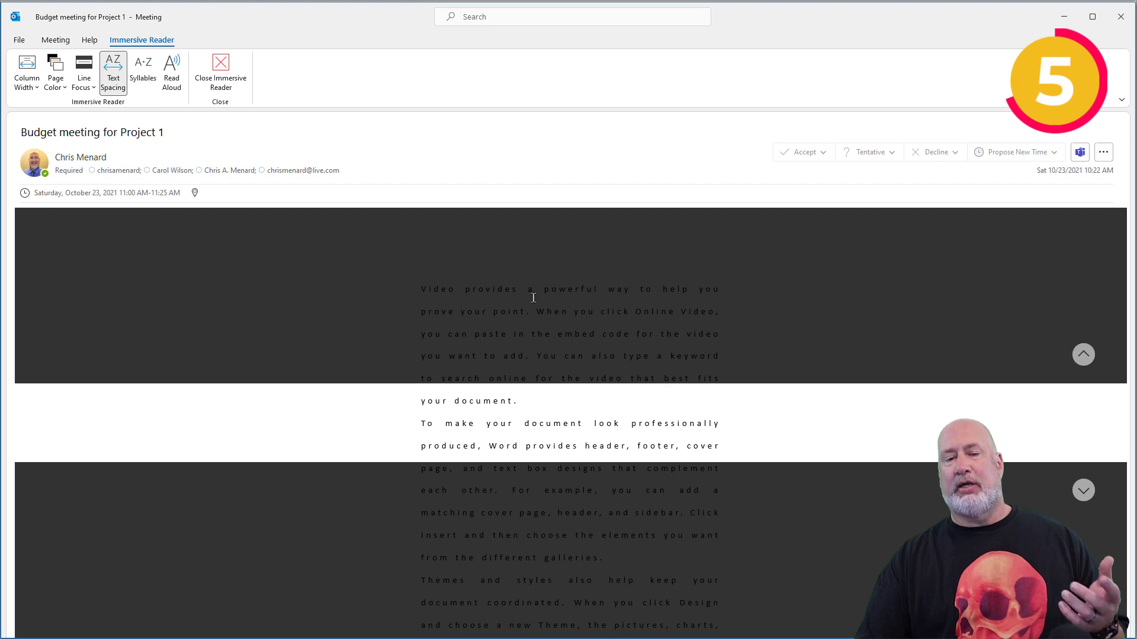
scroll(534, 297, down, 1)
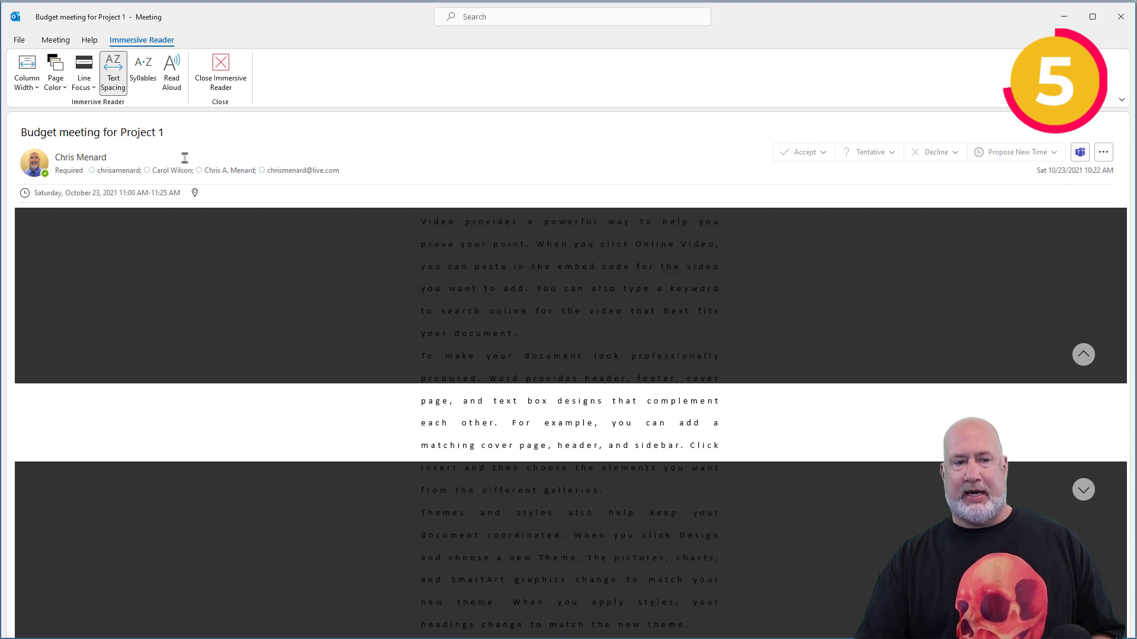
click(84, 76)
click(96, 115)
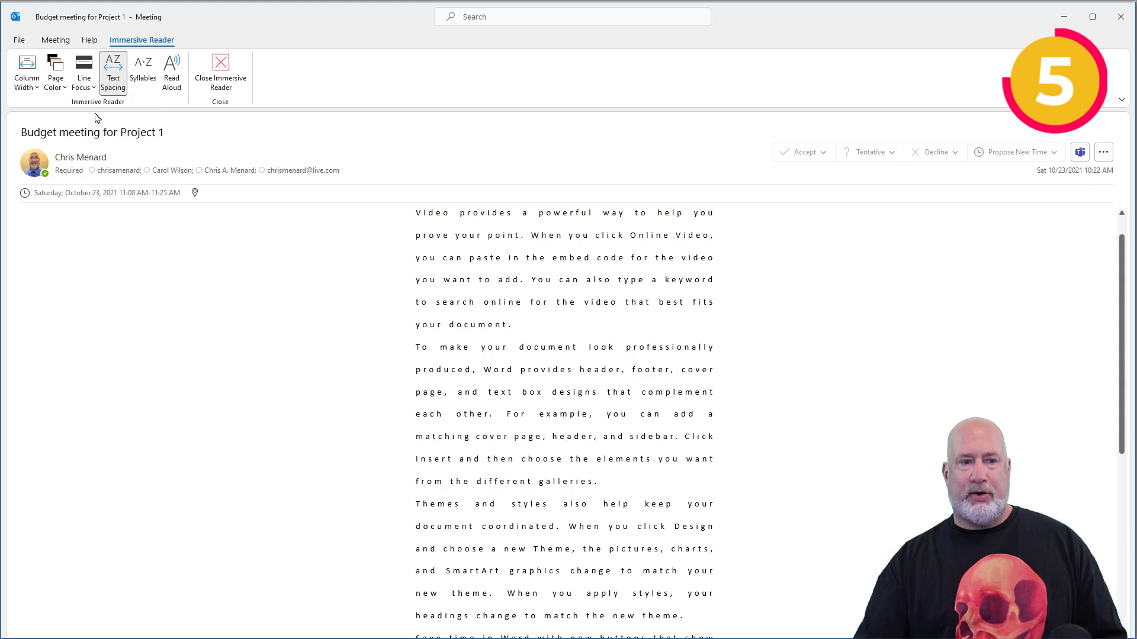
Step: Set the Immersive Reader column width to Moderate
click(58, 89)
click(26, 87)
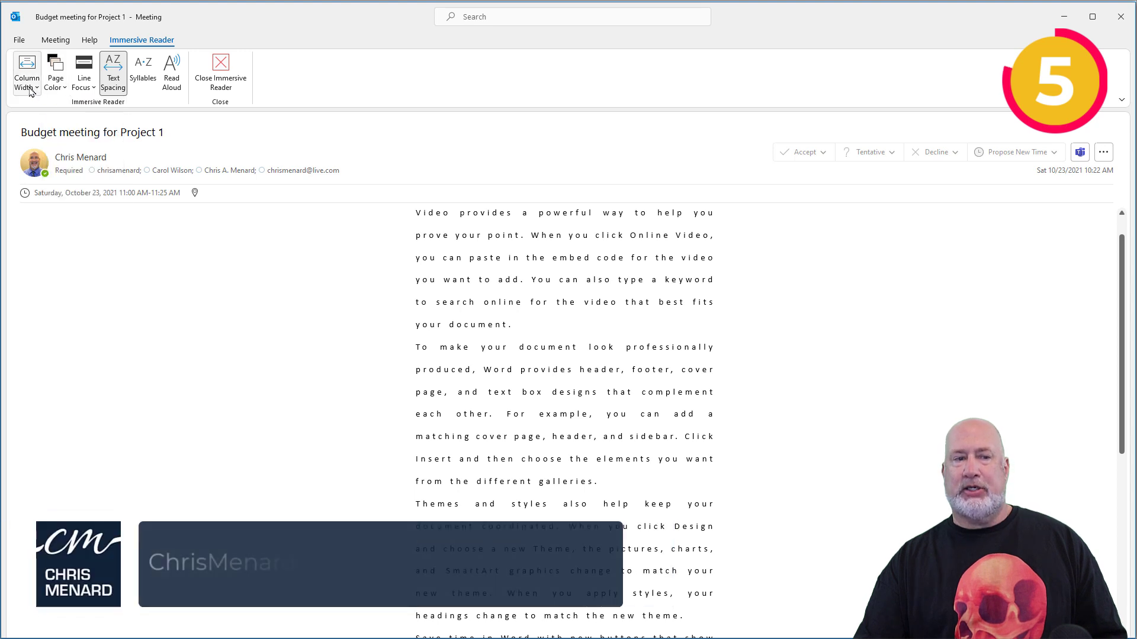
click(42, 175)
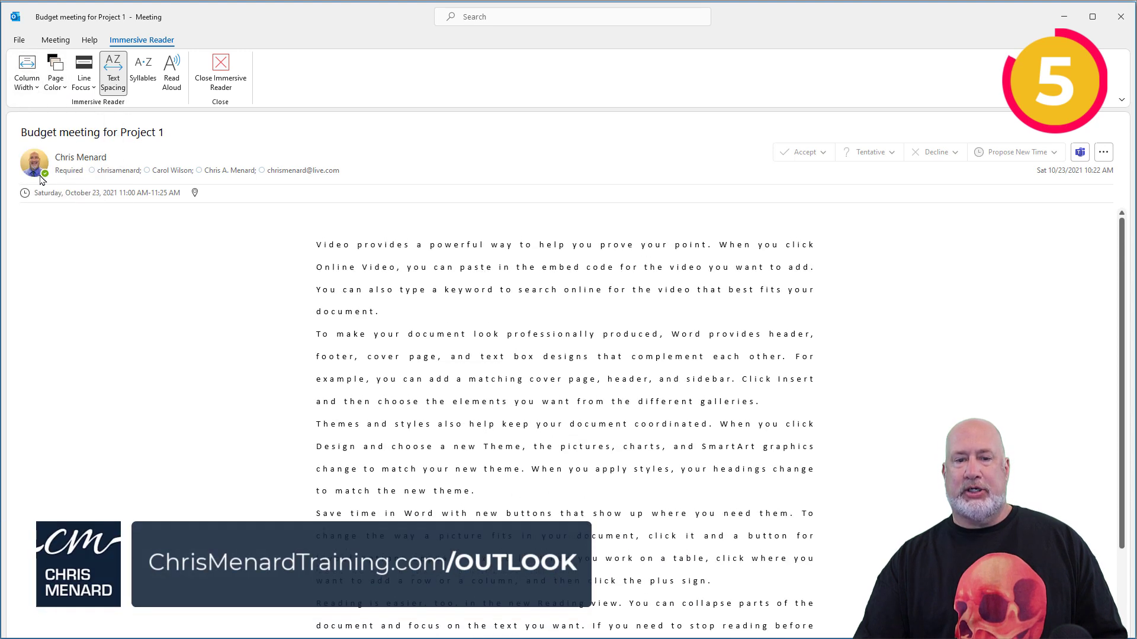
click(28, 83)
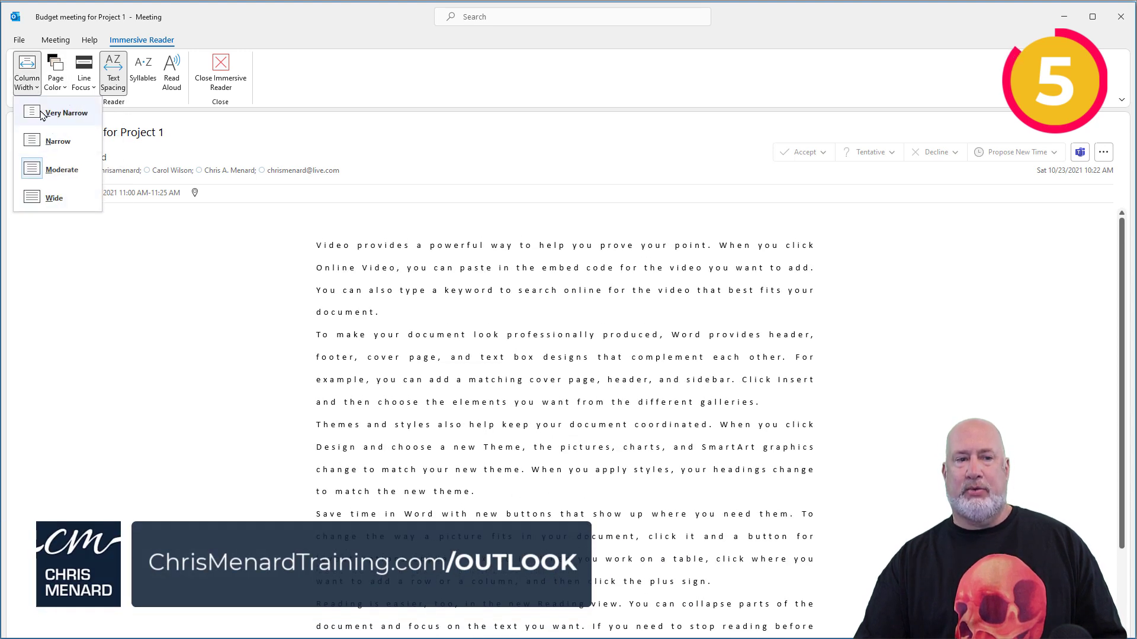
key(Escape)
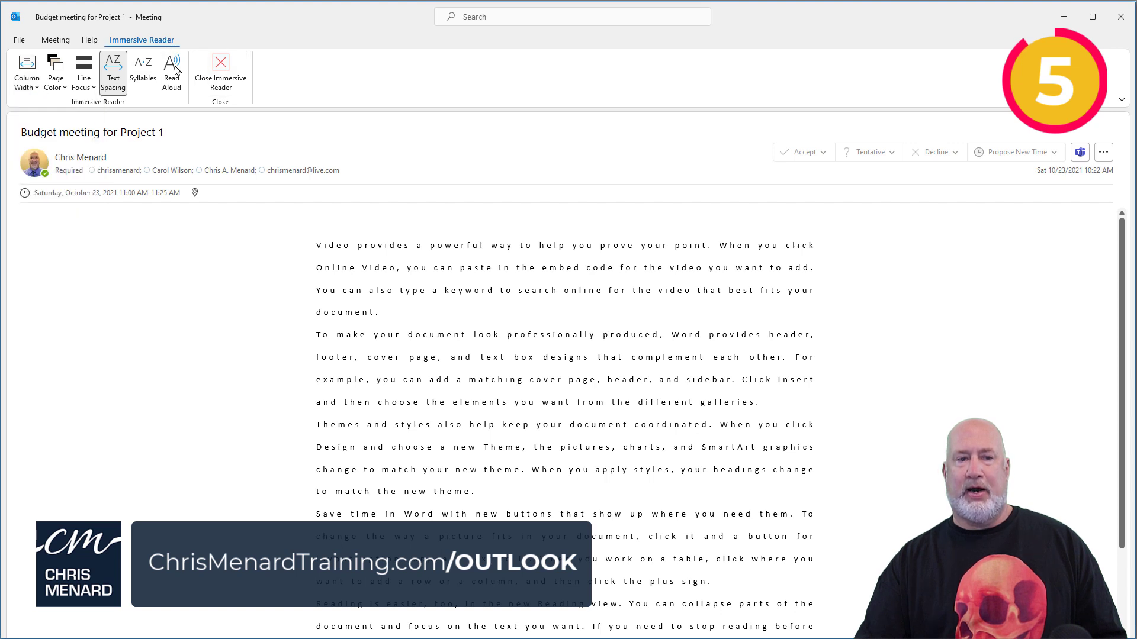
Step: Close Immersive Reader to return the Budget meeting invitation to its normal layout
click(223, 76)
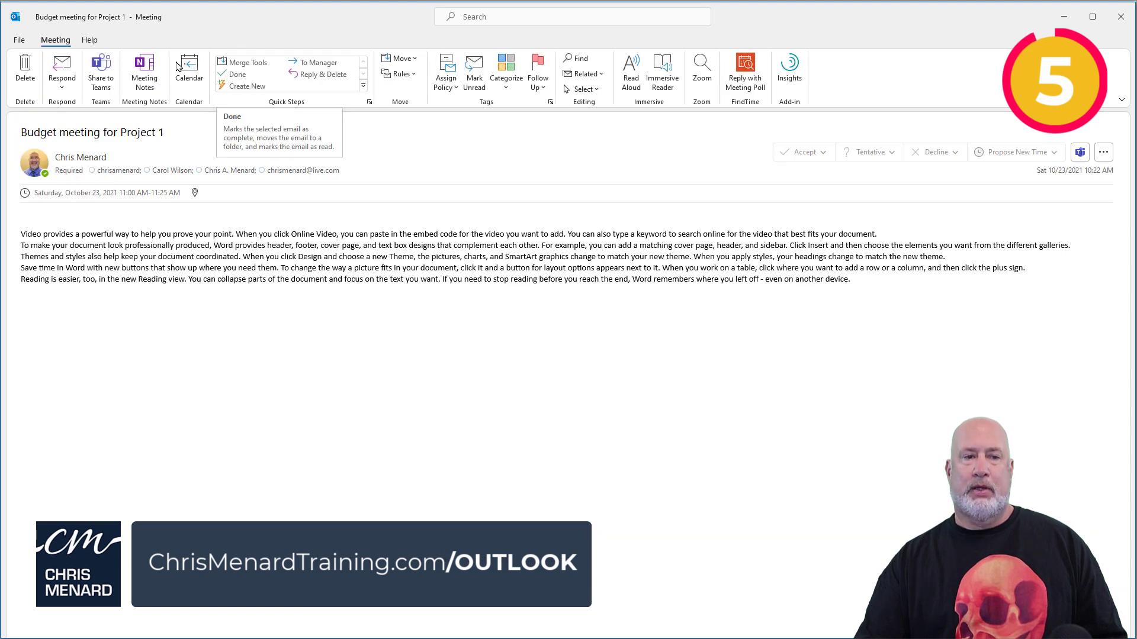